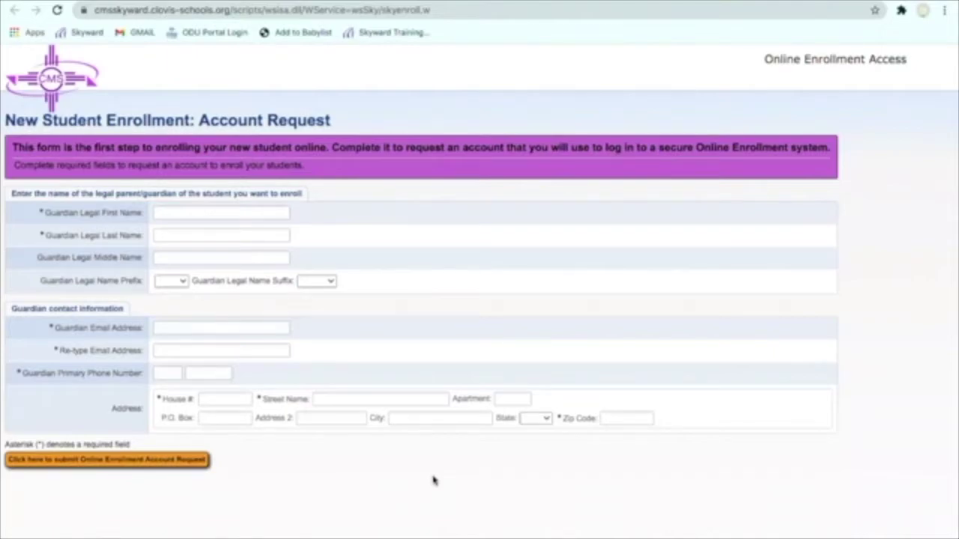
Enter the guardian's legal first and last name on the account request form.
left_click(185, 214)
type("Clovi")
key("Tab")
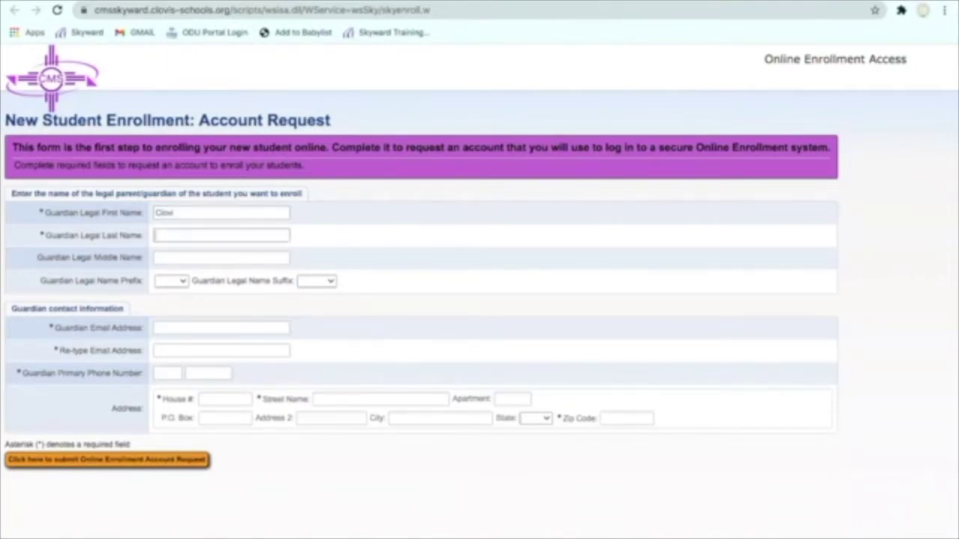
left_click(202, 215)
type("s")
key("Tab")
key("Tab")
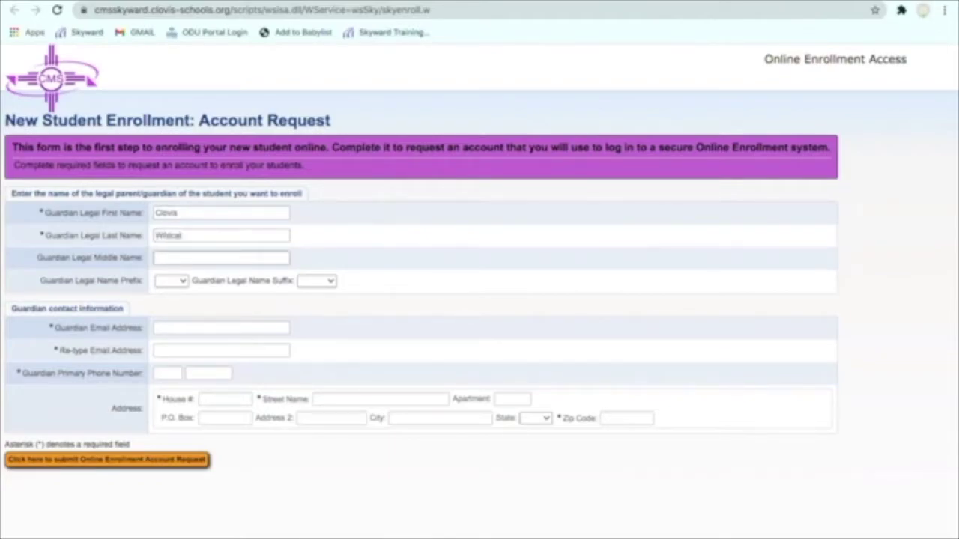
Enter the guardian's e-mail address in both e-mail fields, then begin the phone number.
left_click(179, 325)
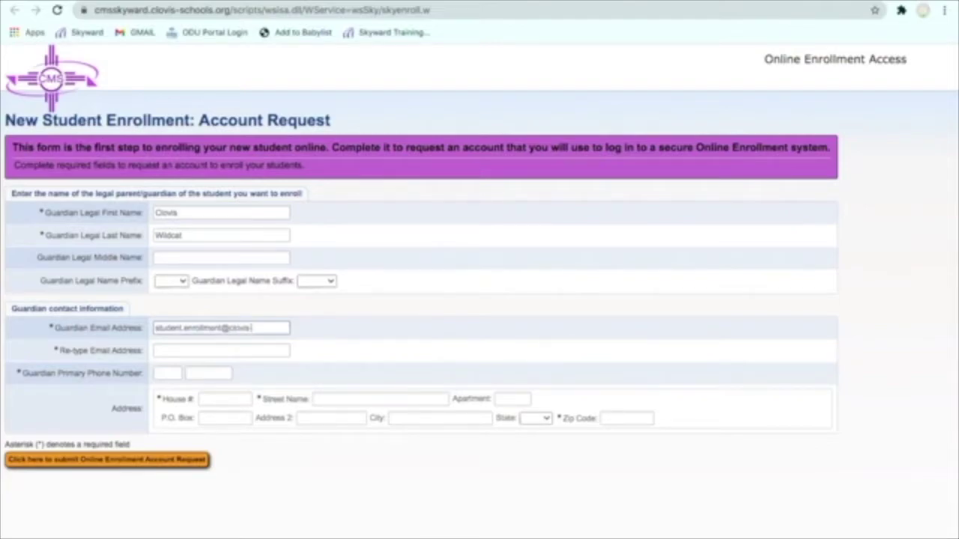
left_click(221, 350)
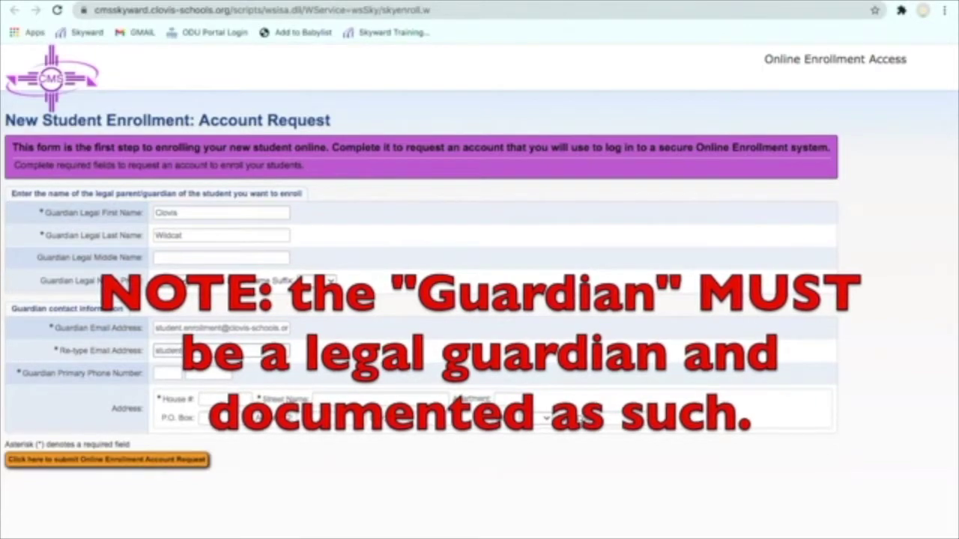
left_click(168, 373)
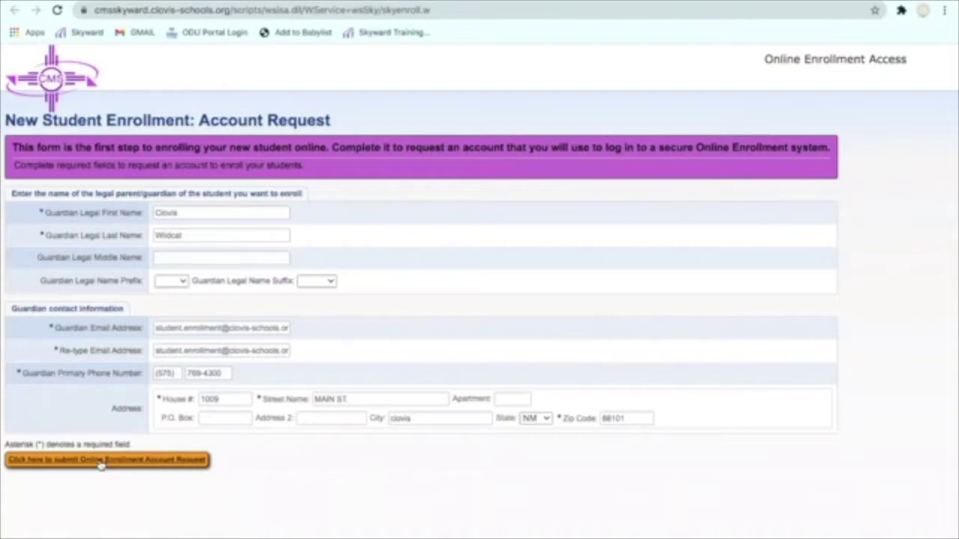
Submit the account request past the address warning, then delete the unrelated Gmail message.
left_click(103, 462)
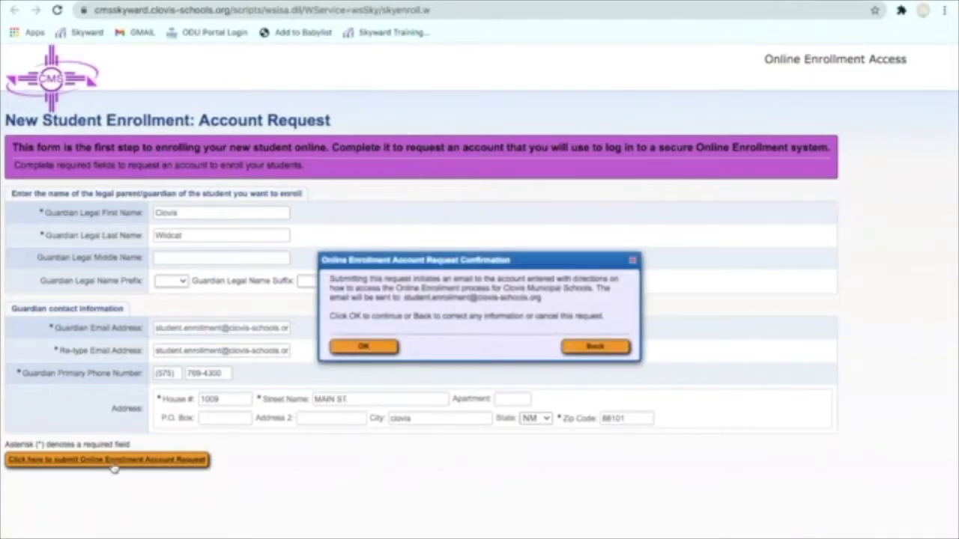
left_click(360, 348)
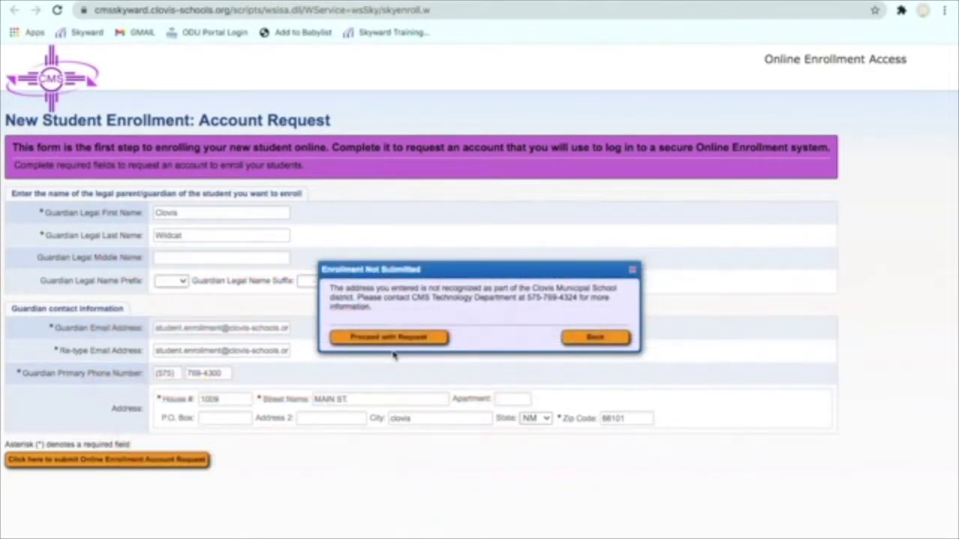
left_click(383, 338)
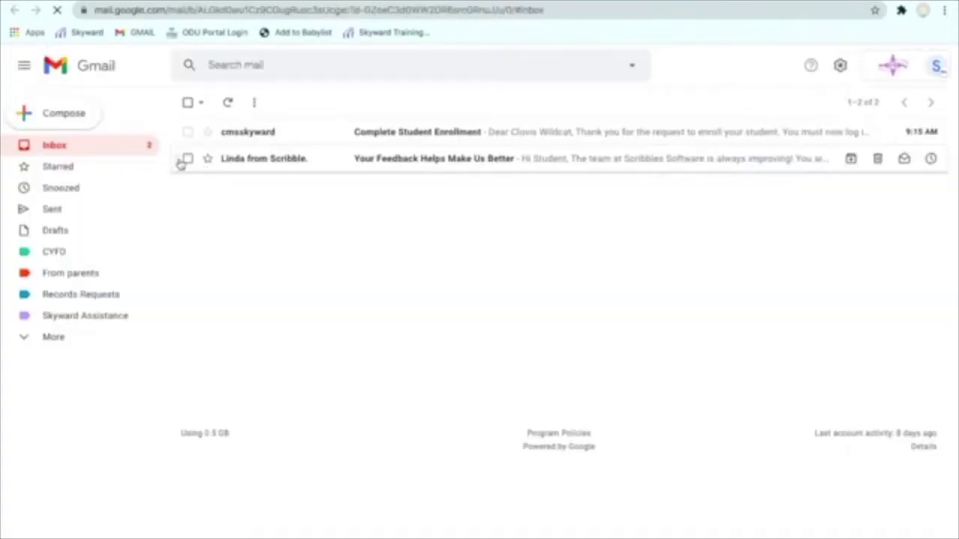
left_click(187, 158)
left_click(287, 103)
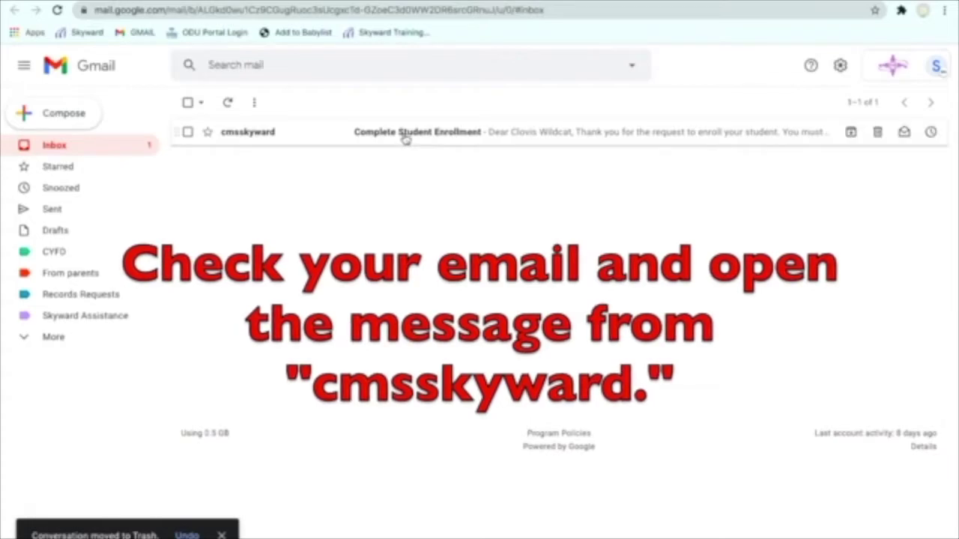
Open the cmsskyward 'Complete Student Enrollment' e-mail and copy its password.
left_click(403, 137)
scroll(554, 318, "down", 1)
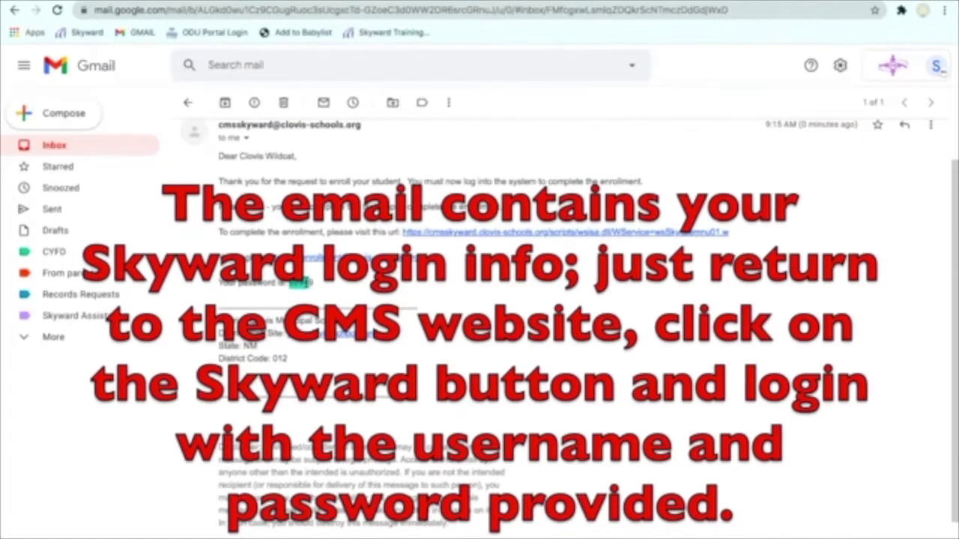
right_click(302, 281)
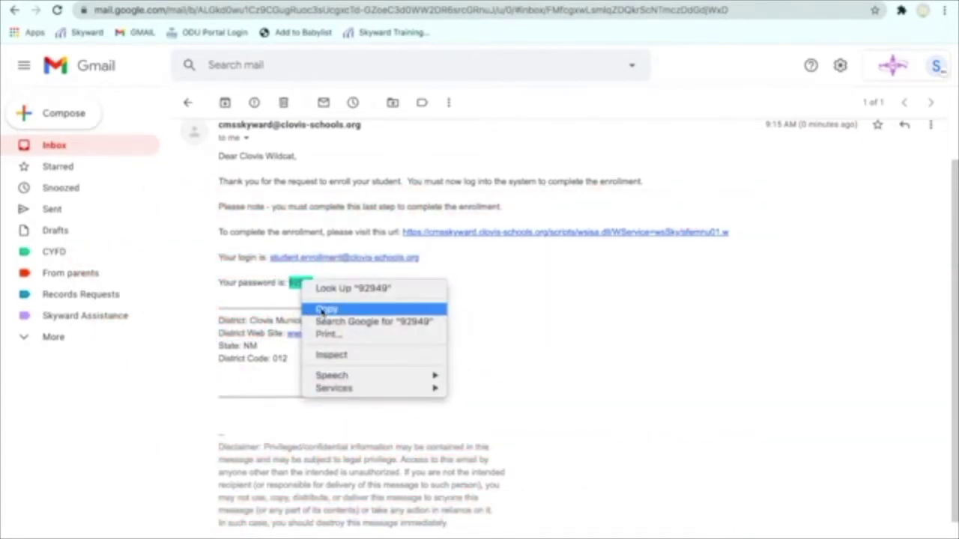
left_click(324, 310)
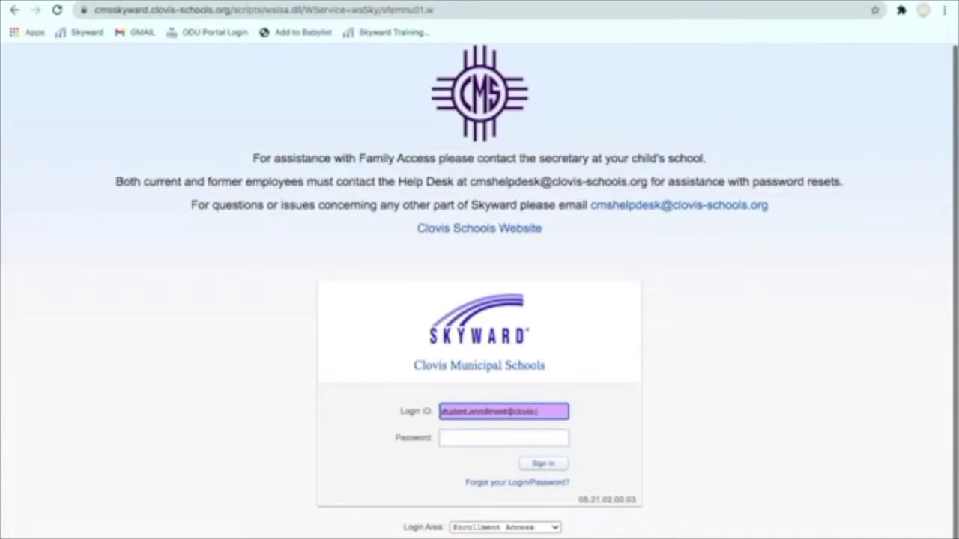
Enter the e-mailed login ID and pasted password, then sign in to Enrollment Access.
key("Tab")
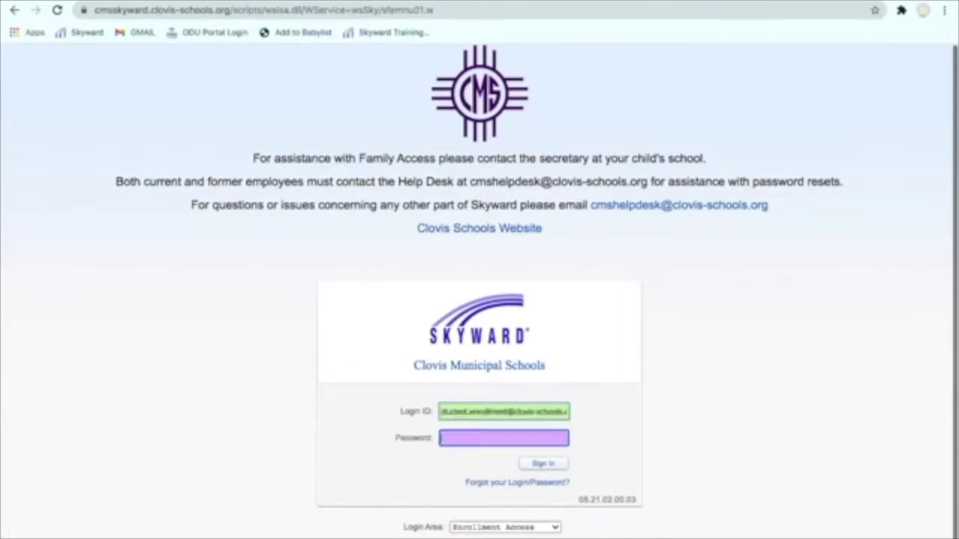
left_click(544, 466)
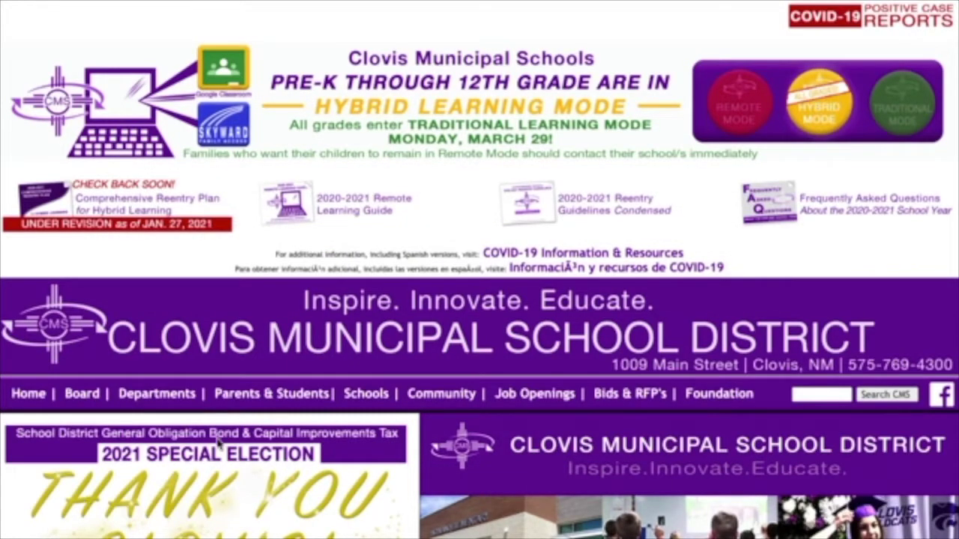
Open the Skyward login page from the Skyward icon lower on the district home page.
scroll(228, 402, "down", 5)
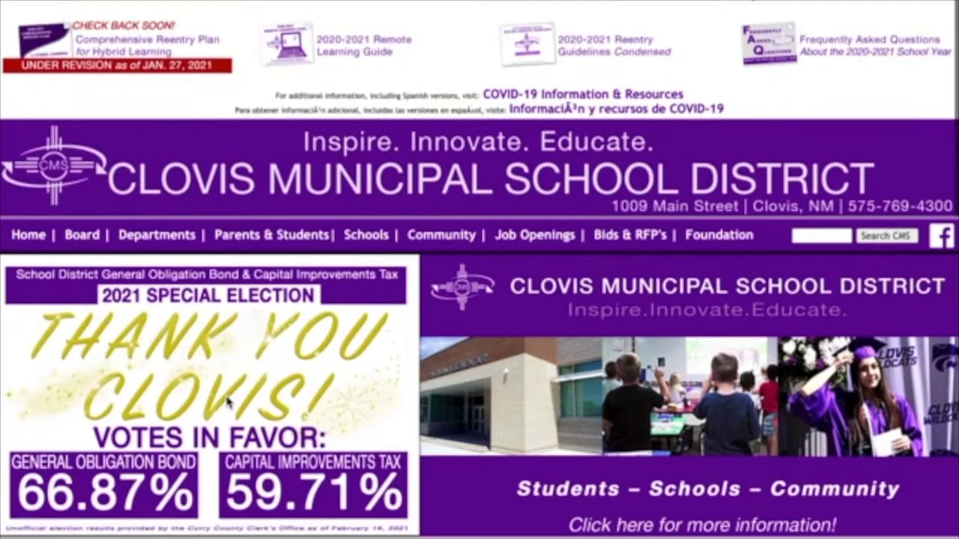
scroll(229, 403, "down", 9)
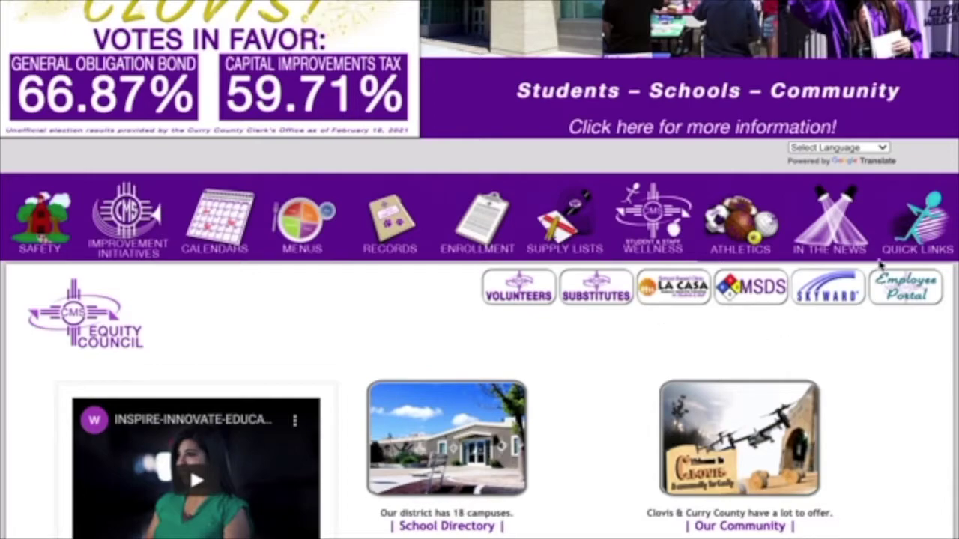
left_click(830, 292)
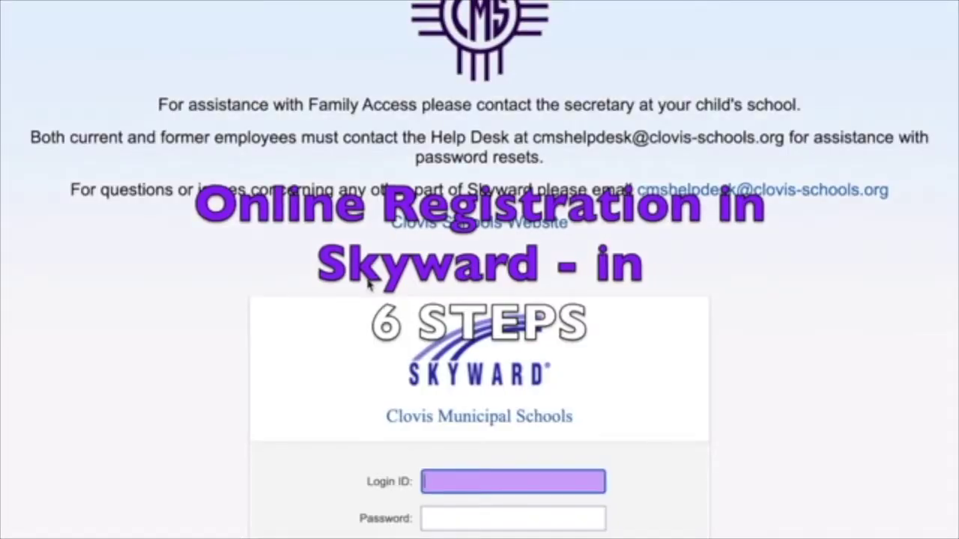
Scroll to Step 1: Student Information on the New Student Enrollment form.
scroll(367, 281, "down", 3)
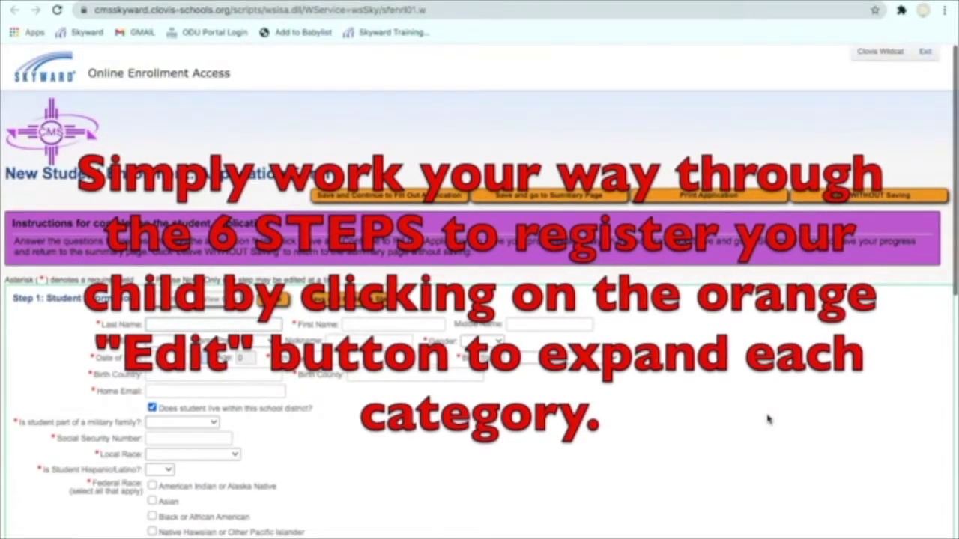
Set the student's birth country to United States and enter the birth county.
scroll(573, 356, "down", 2)
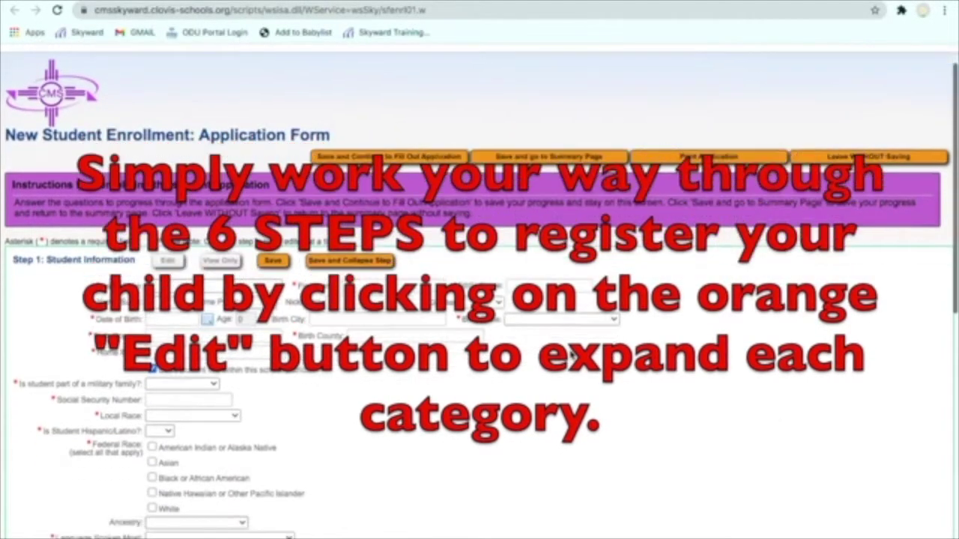
scroll(573, 354, "down", 3)
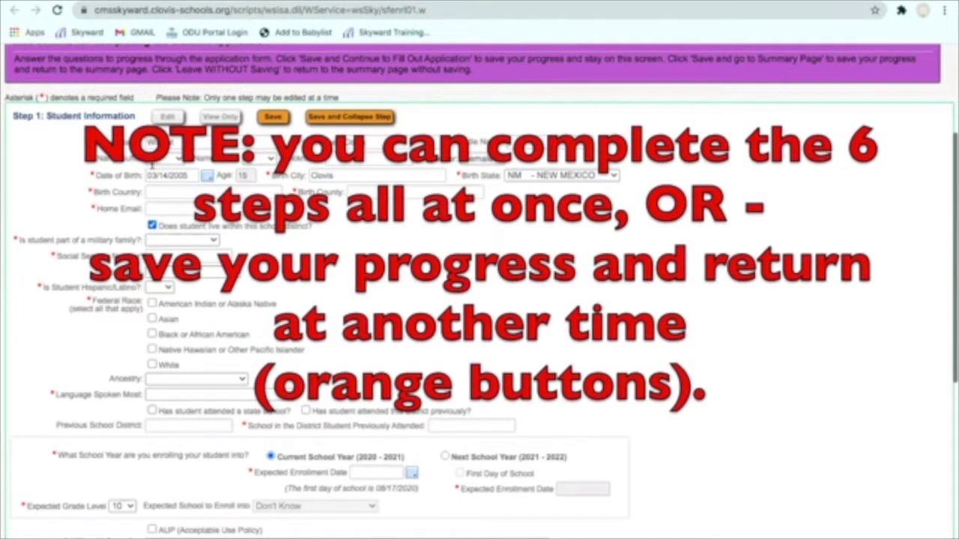
left_click(161, 193)
type("united S")
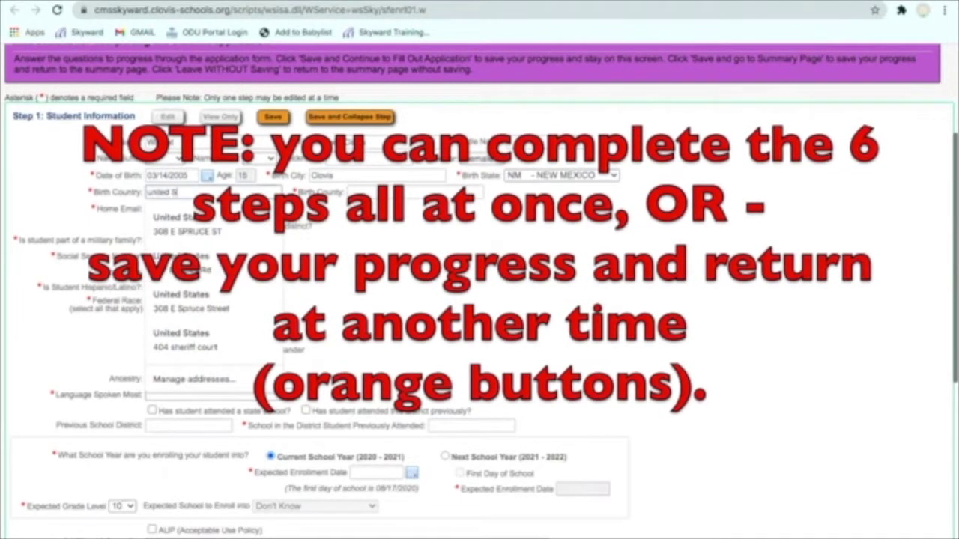
key("Down")
key("Return")
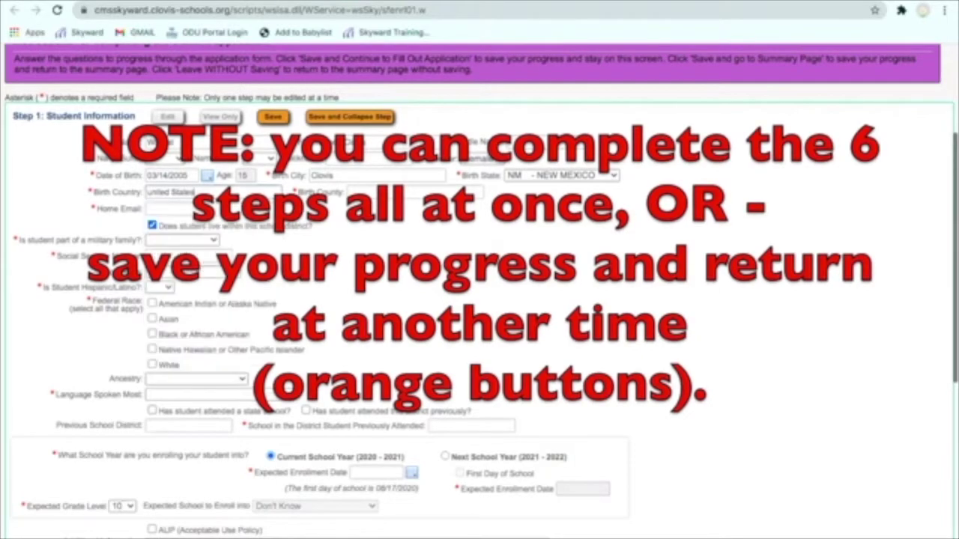
left_click(409, 196)
type("Cl")
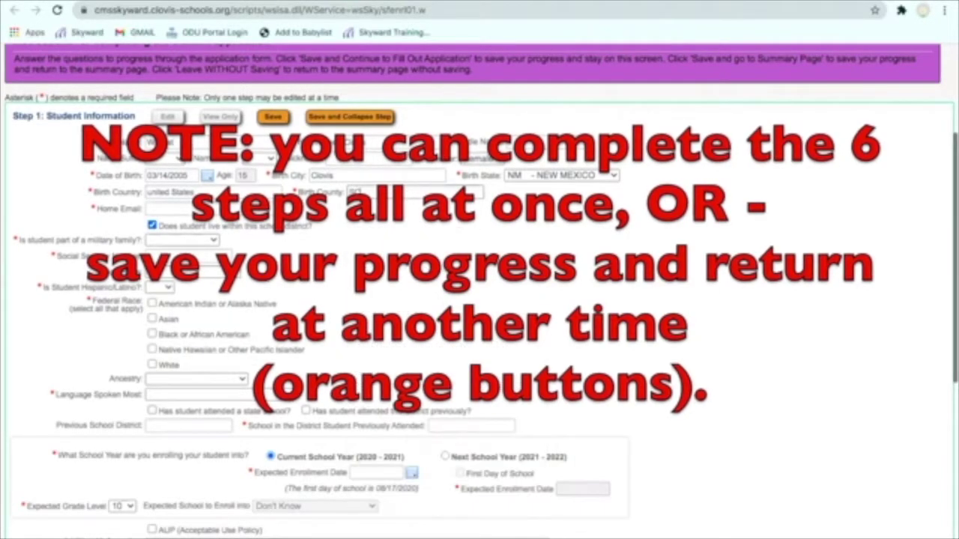
type("rry")
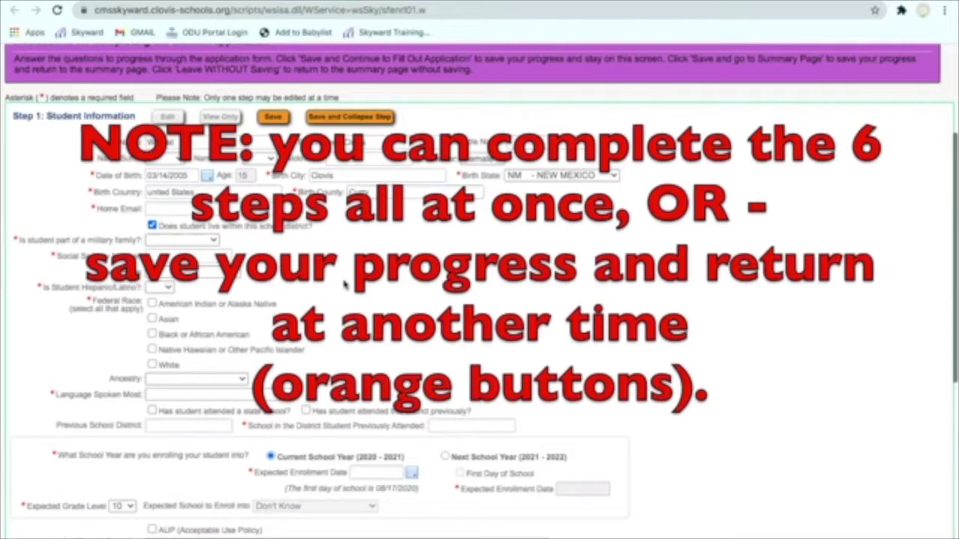
Mark military family status as Active and enter a placeholder Social Security number.
scroll(165, 197, "down", 1)
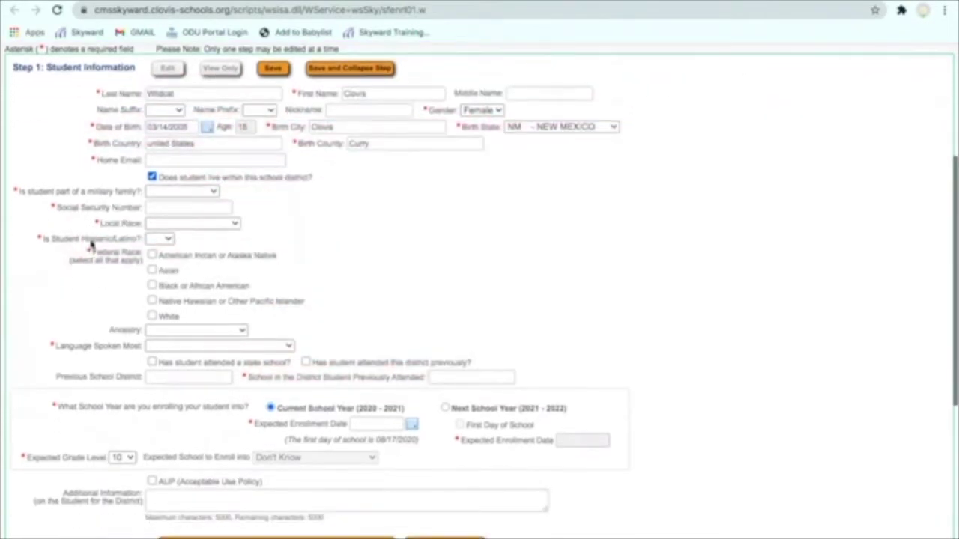
left_click(165, 195)
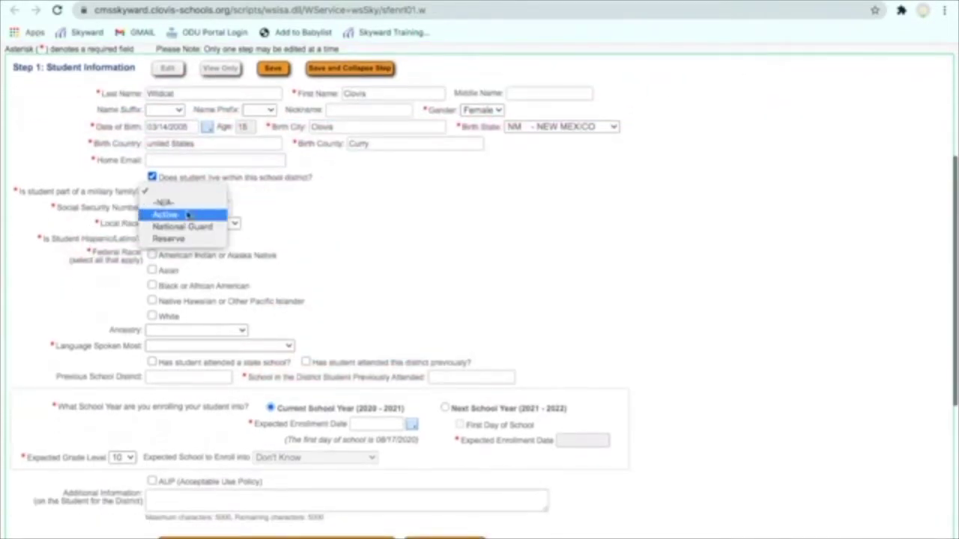
left_click(189, 211)
left_click(189, 209)
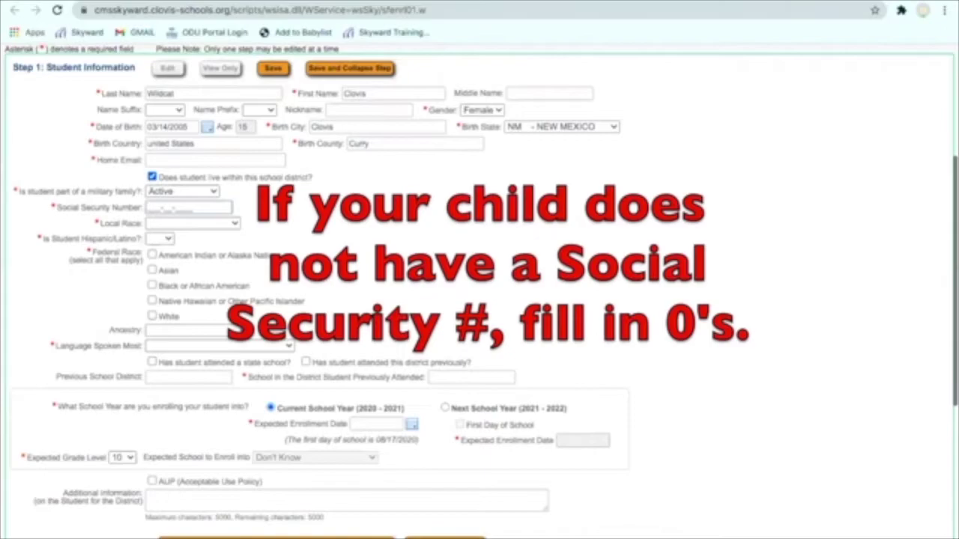
type("000-0")
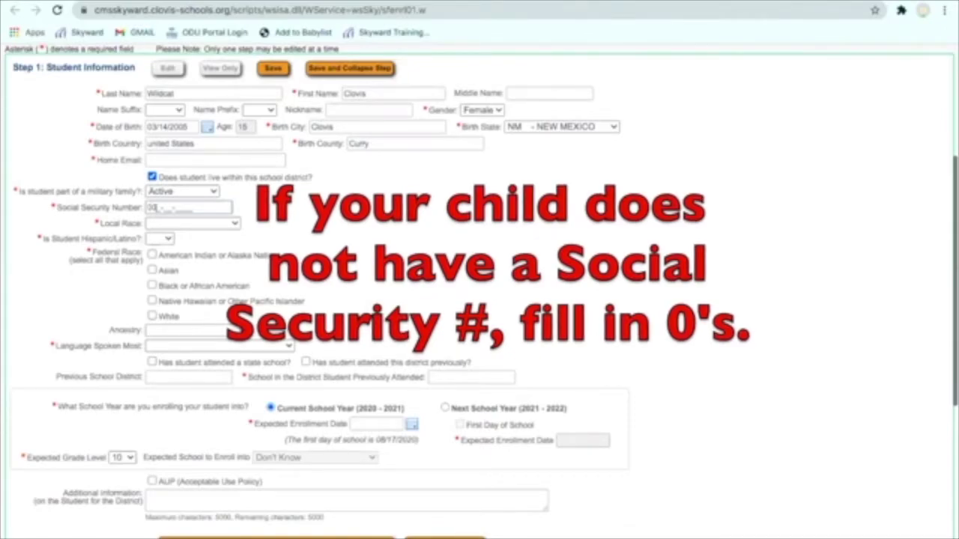
type("0-0000")
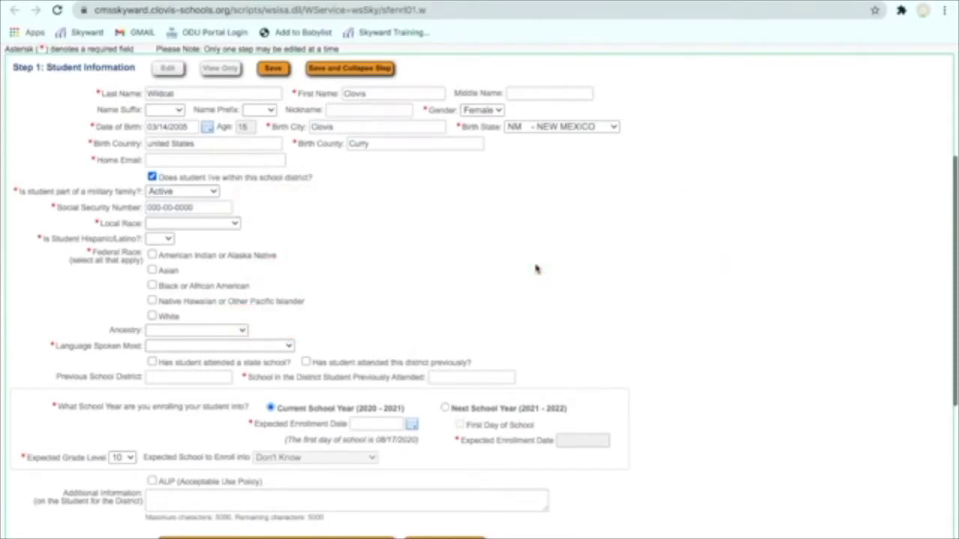
Set local race to CAUCASIAN, Hispanic/Latino to No, and federal race to White.
left_click(206, 224)
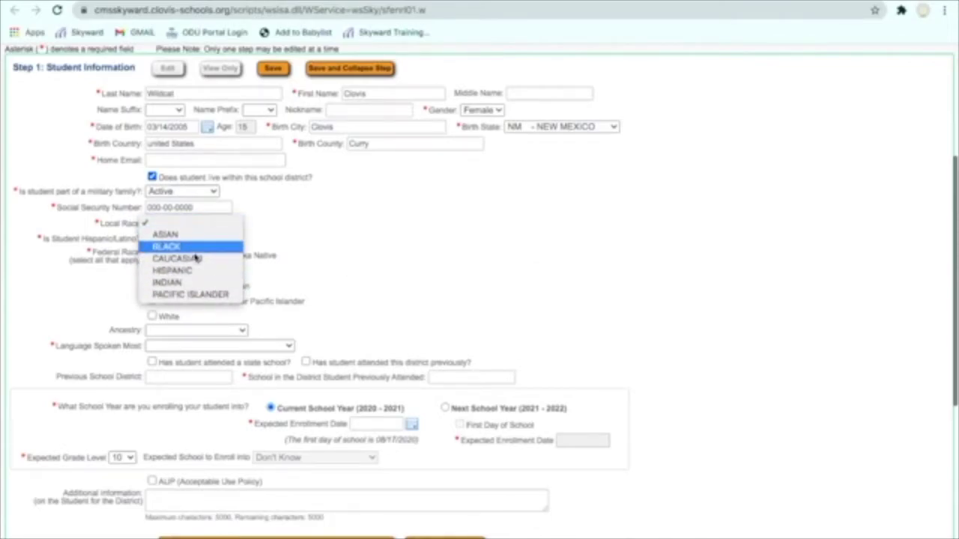
left_click(194, 249)
left_click(197, 223)
left_click(196, 238)
left_click(171, 240)
left_click(159, 265)
left_click(382, 264)
left_click(152, 317)
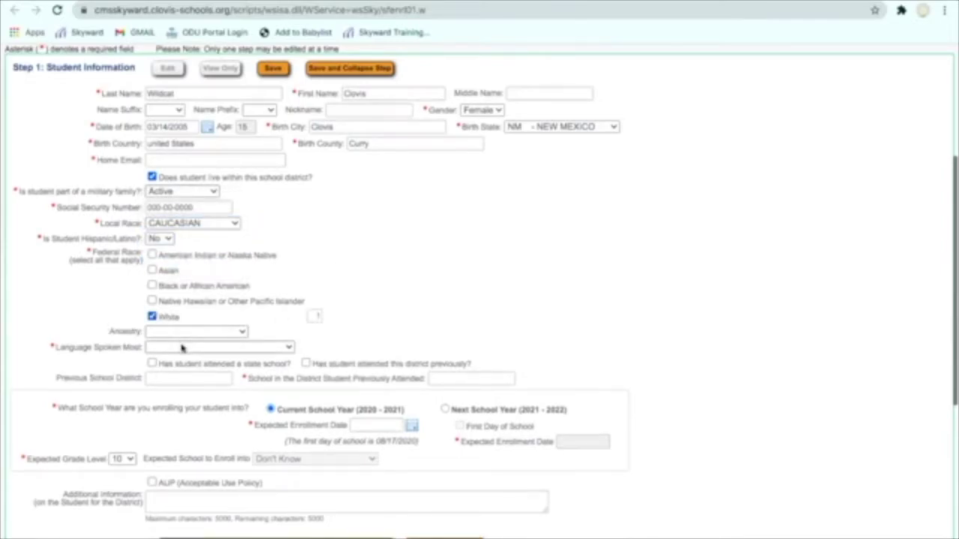
Choose ENGLISH as the language spoken most and fill in the previous school, Portales.
left_click(181, 348)
key("Return")
scroll(500, 307, "down", 3)
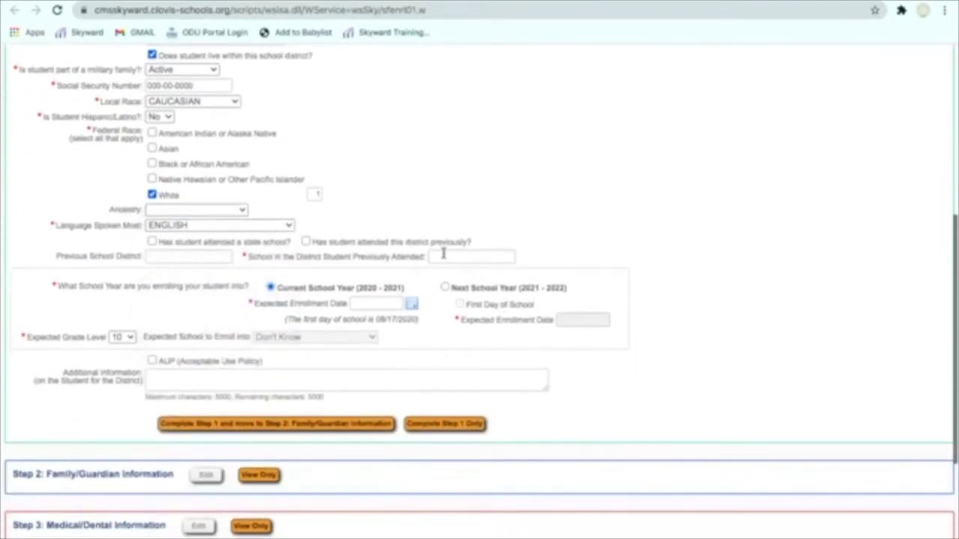
left_click(441, 257)
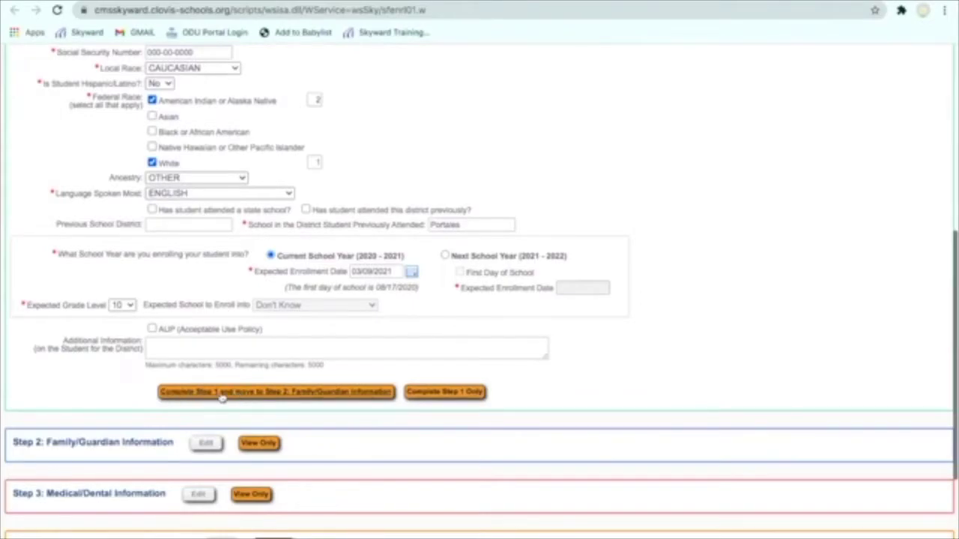
Dismiss the missing Home Email warning, fill in Home Email, and resubmit Step 1.
left_click(222, 395)
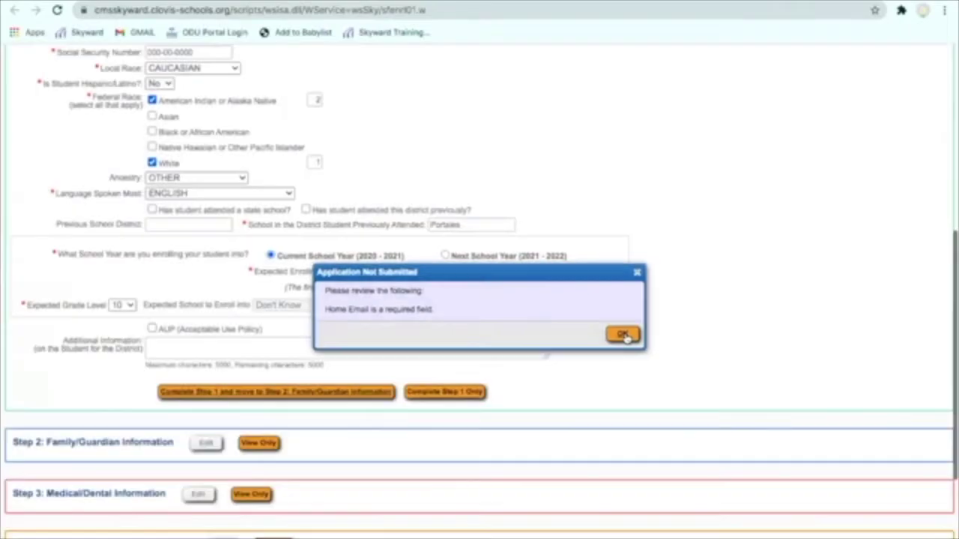
left_click(625, 336)
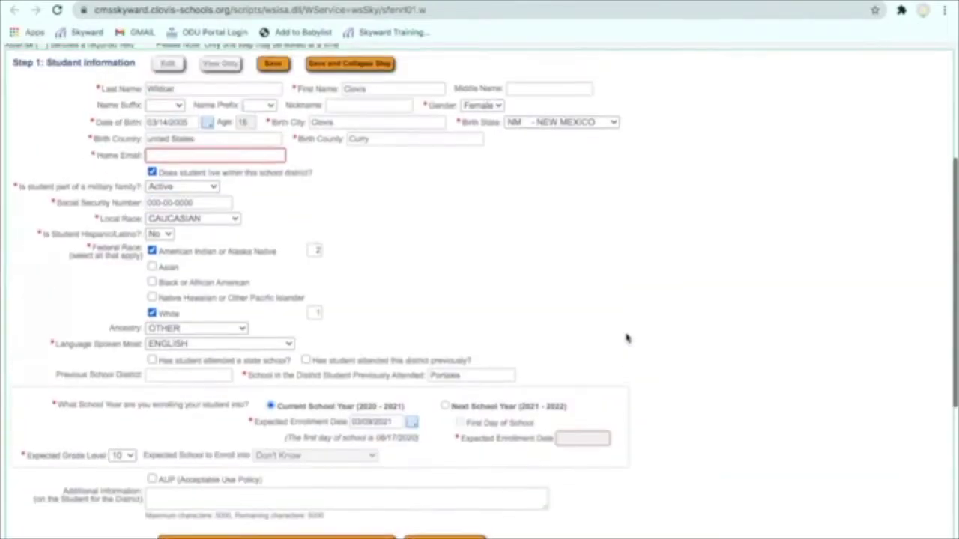
left_click(210, 161)
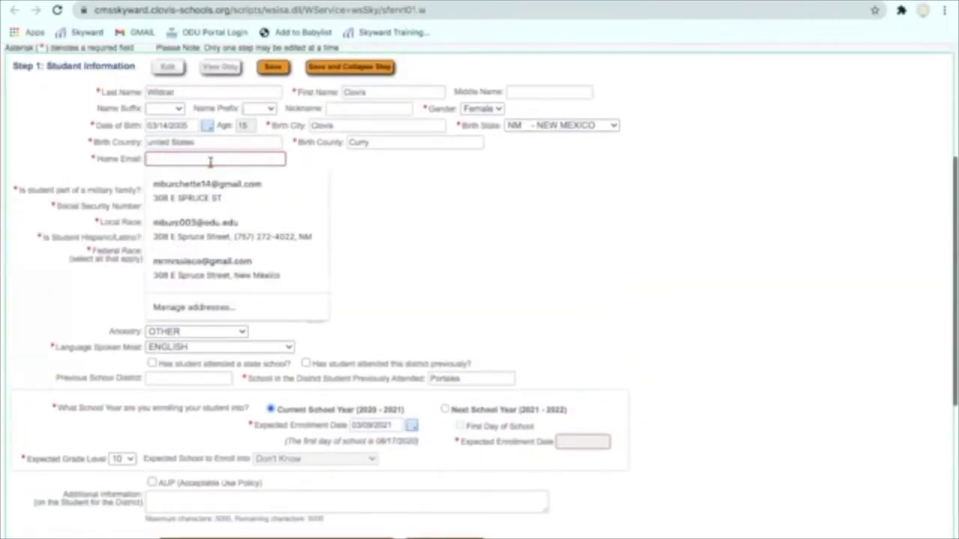
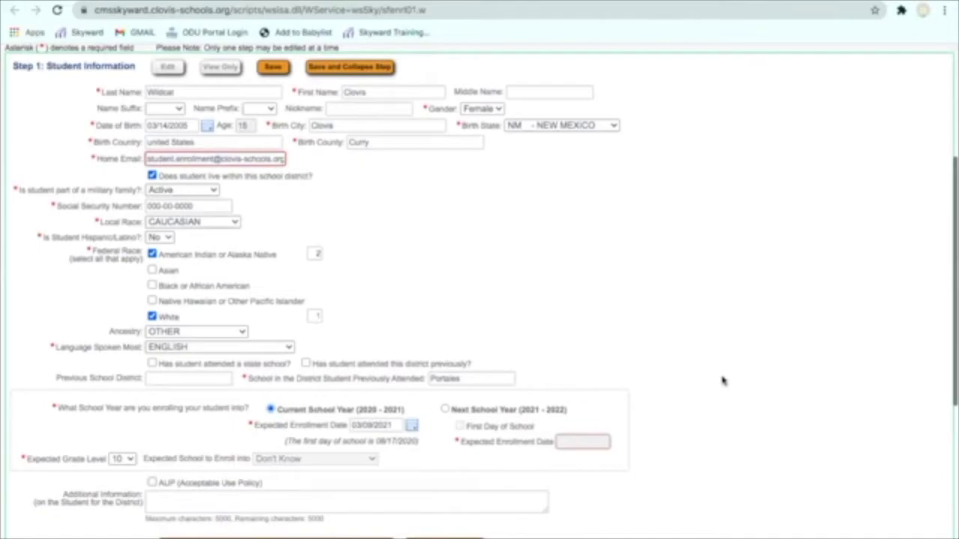
scroll(319, 531, "down", 3)
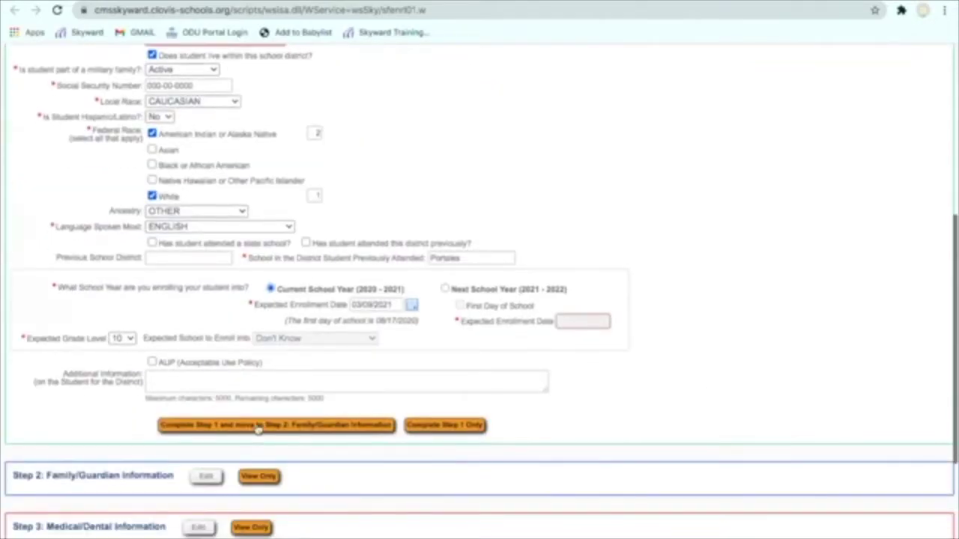
left_click(257, 431)
scroll(708, 266, "down", 1)
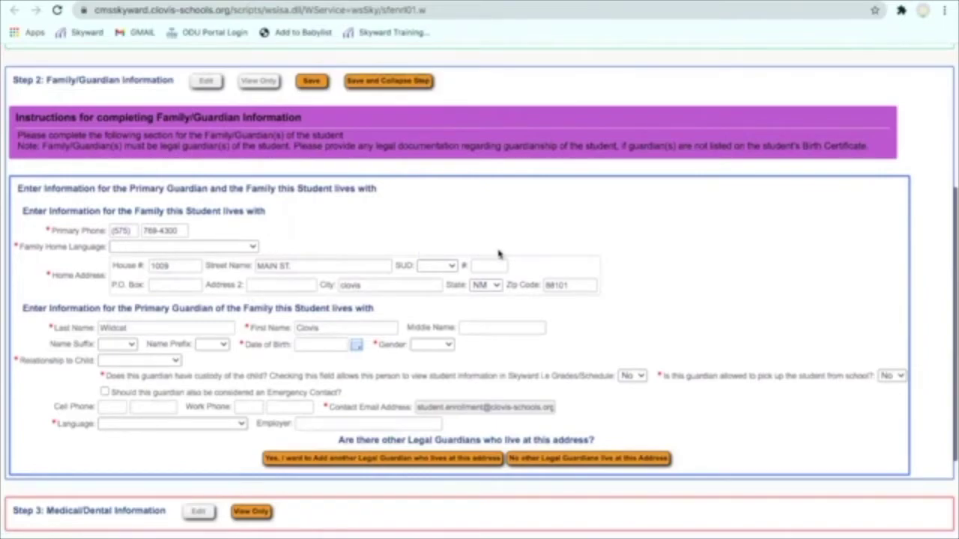
left_click(221, 250)
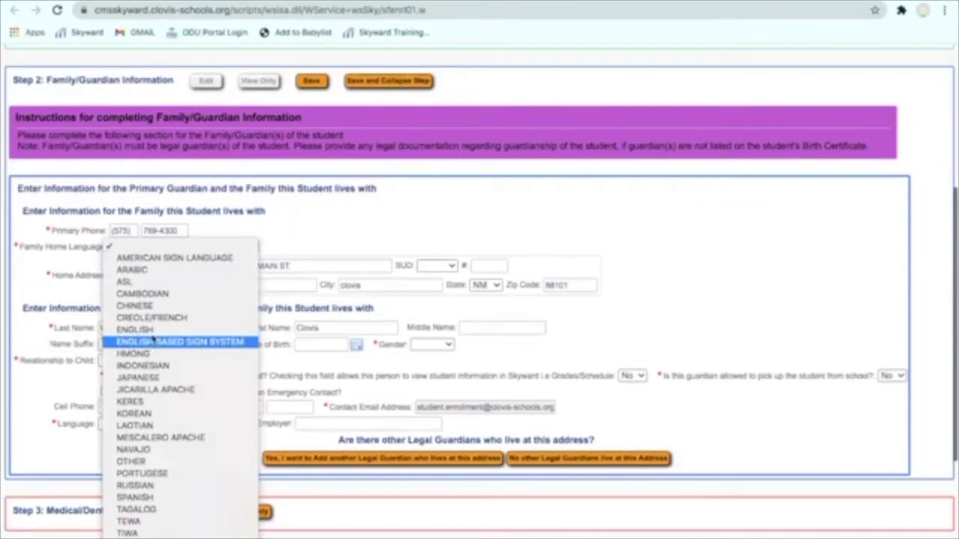
key("Return")
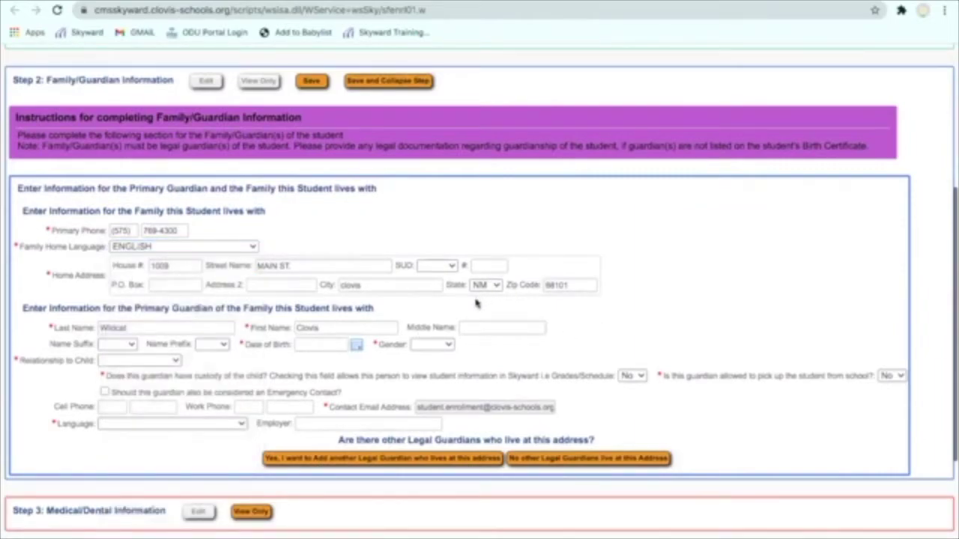
scroll(555, 321, "down", 2)
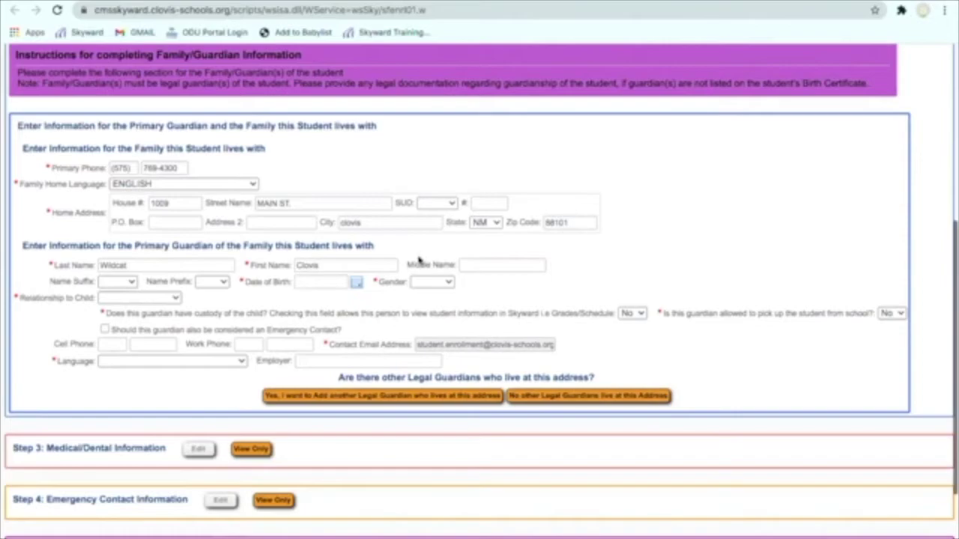
left_click(318, 282)
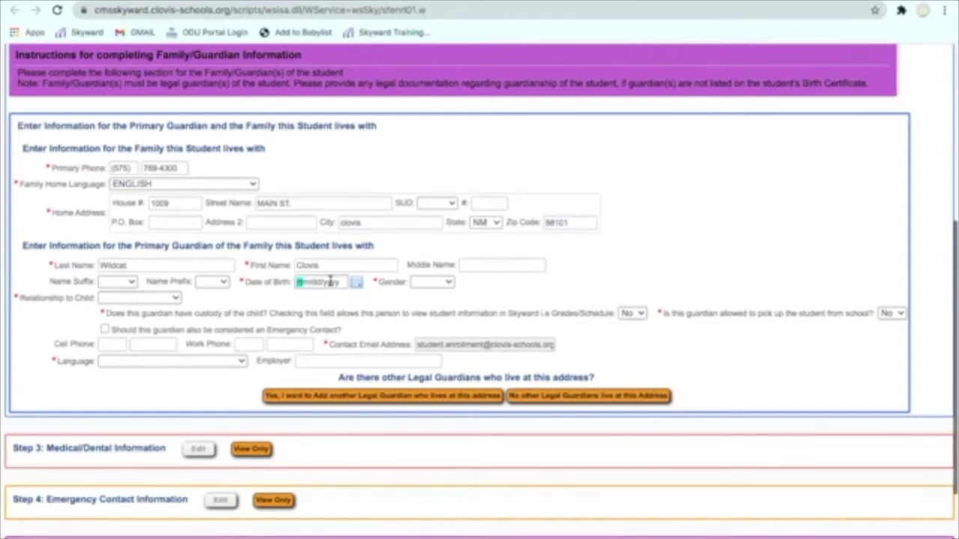
type("03")
Make the guardian Female with relationship Mother, and add a second-guardian section.
left_click(438, 282)
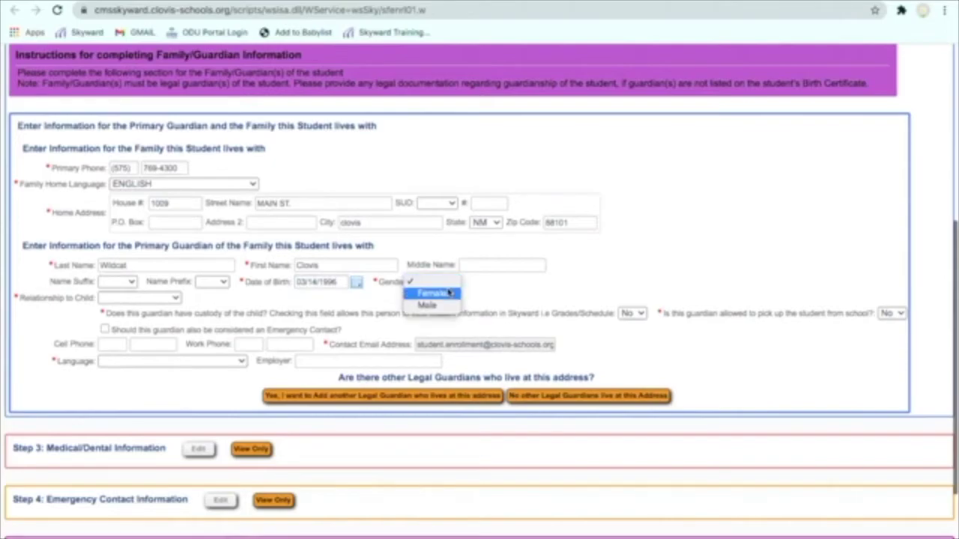
left_click(428, 292)
left_click(141, 298)
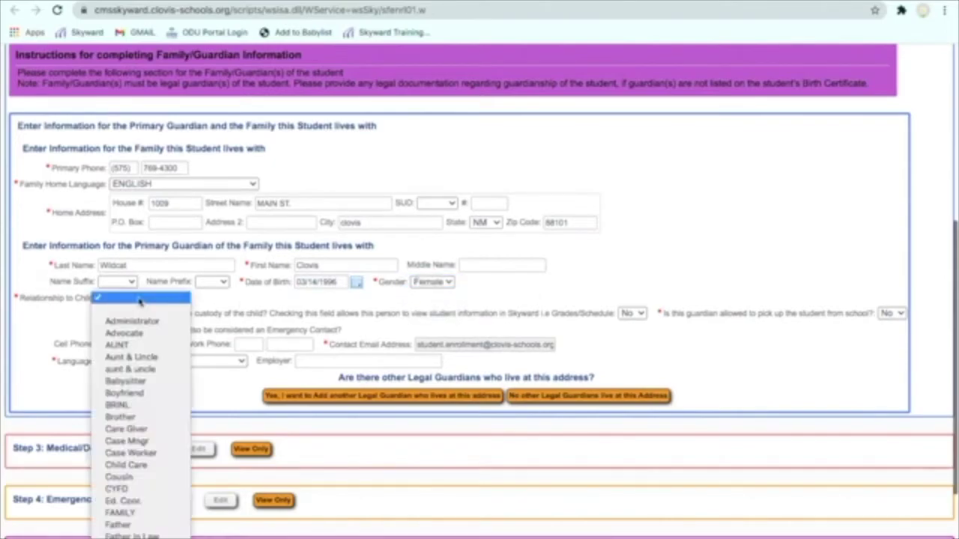
scroll(148, 421, "down", 8)
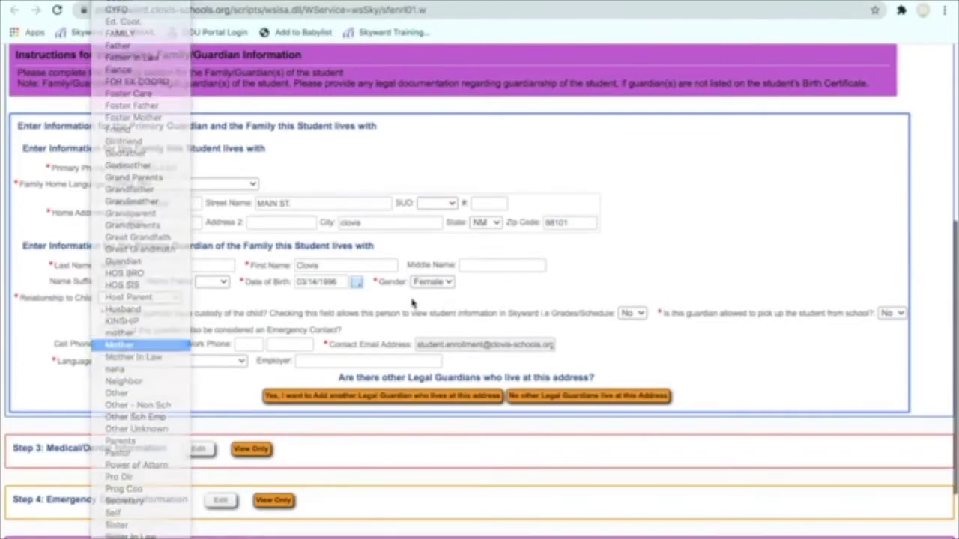
left_click(124, 344)
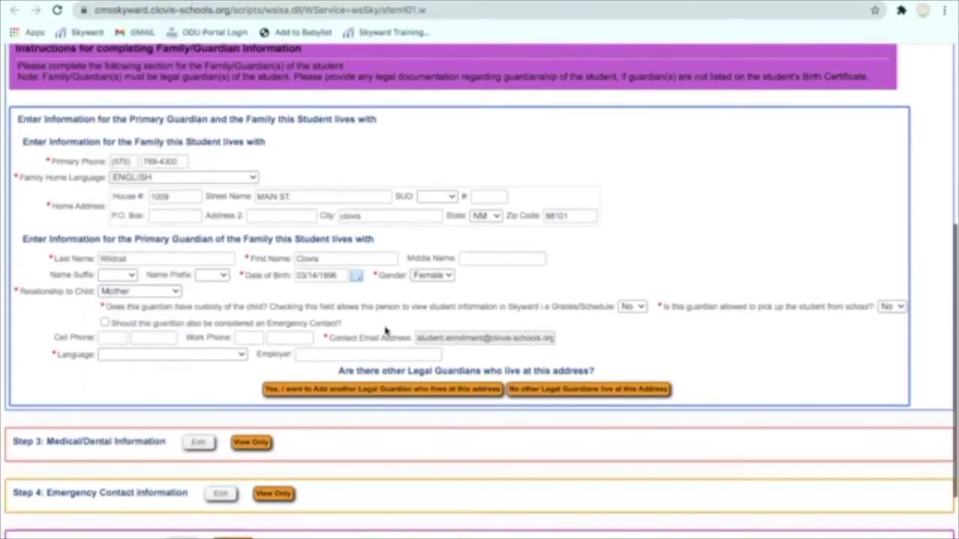
scroll(149, 248, "down", 1)
left_click(357, 358)
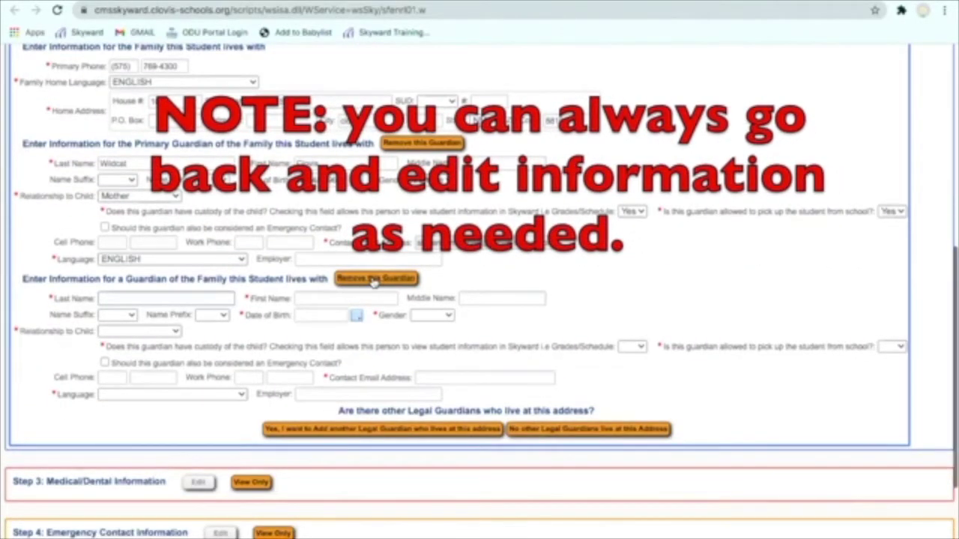
Remove the extra guardian section and state no other legal guardians live at this address.
left_click(374, 279)
left_click(426, 323)
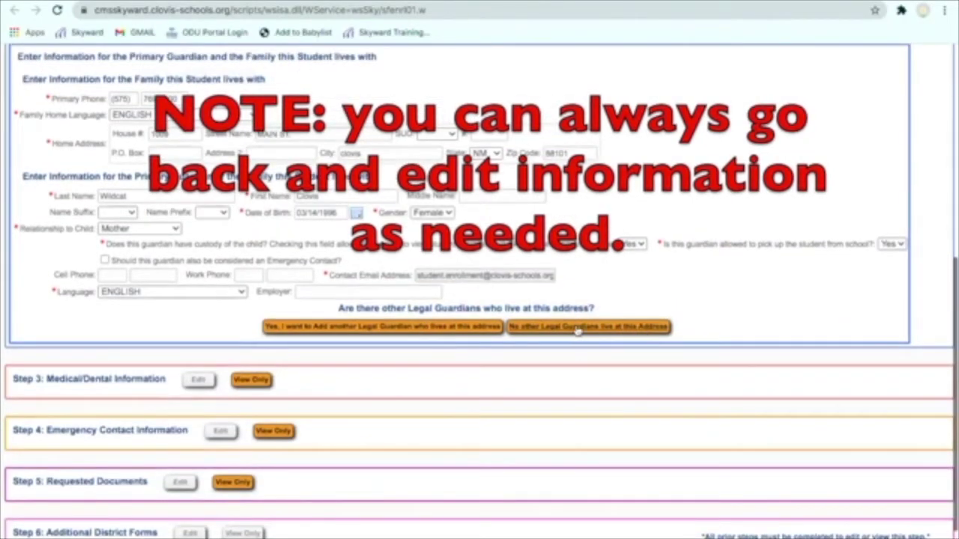
left_click(600, 328)
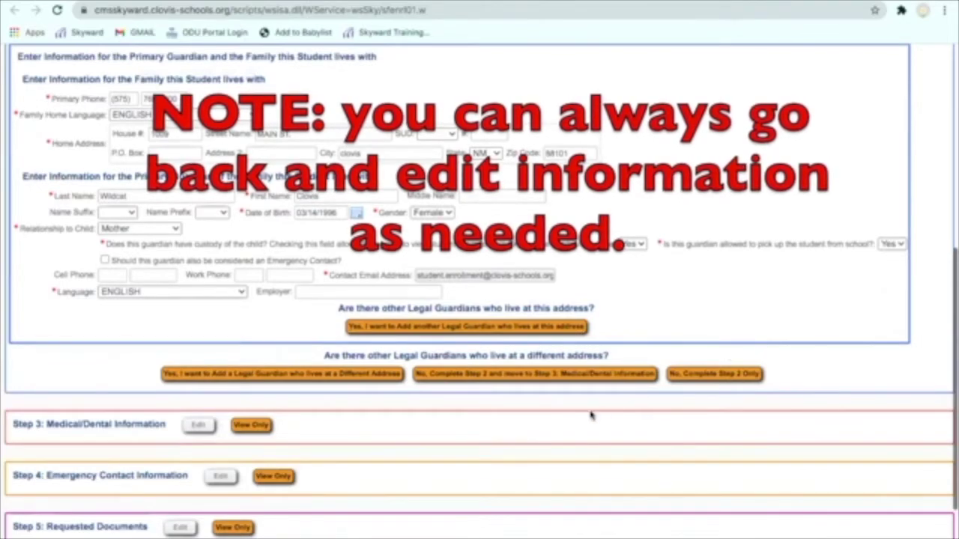
scroll(585, 415, "down", 1)
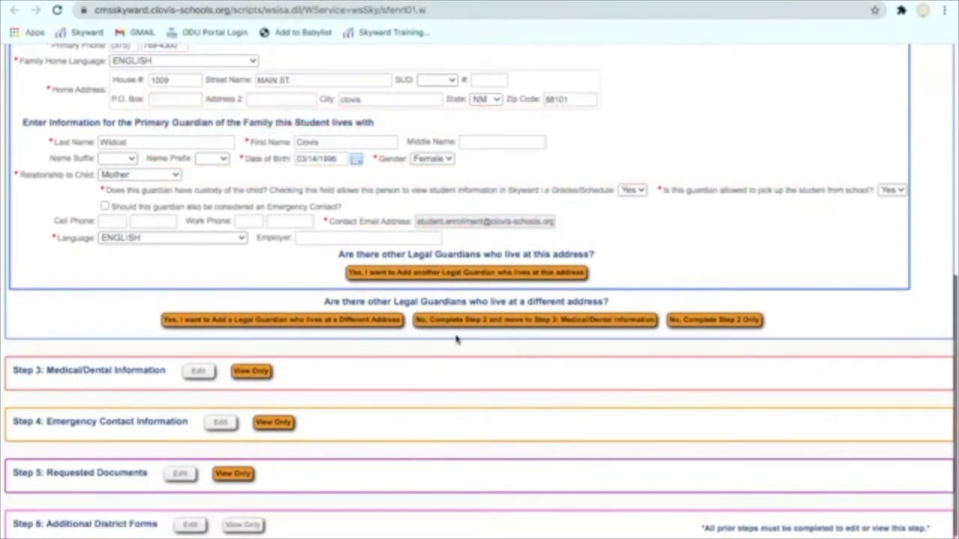
scroll(360, 342, "down", 1)
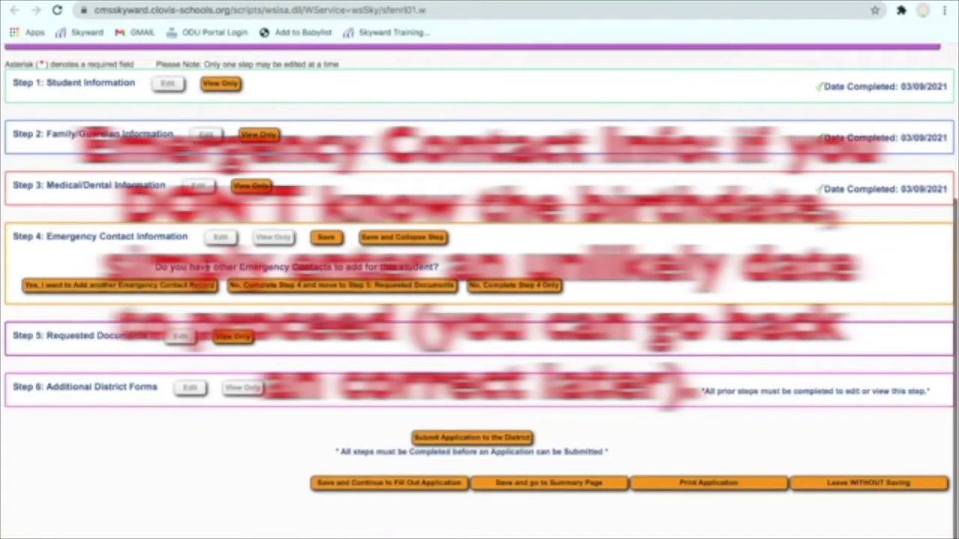
Add another emergency contact record, then finish Step 4 to advance to Step 5: Requested Documents.
left_click(144, 289)
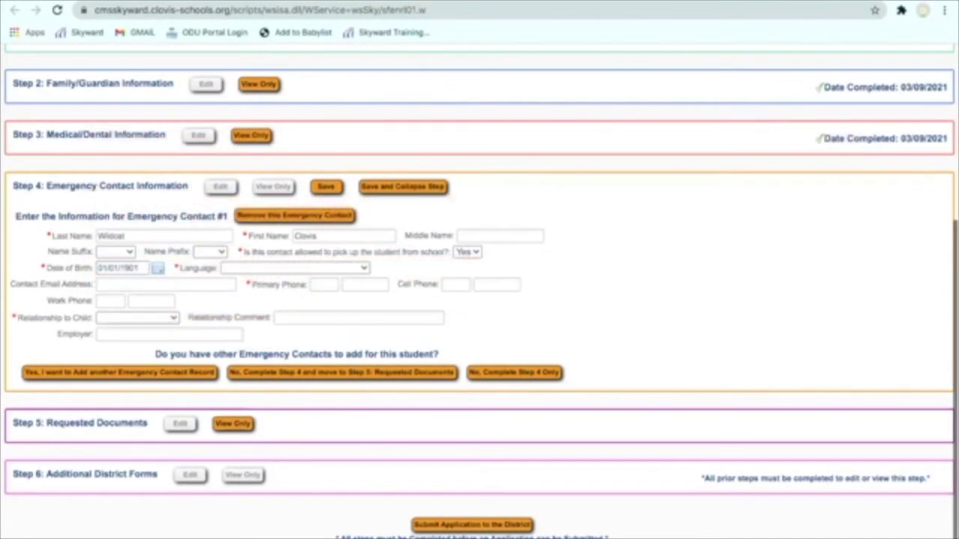
left_click(445, 373)
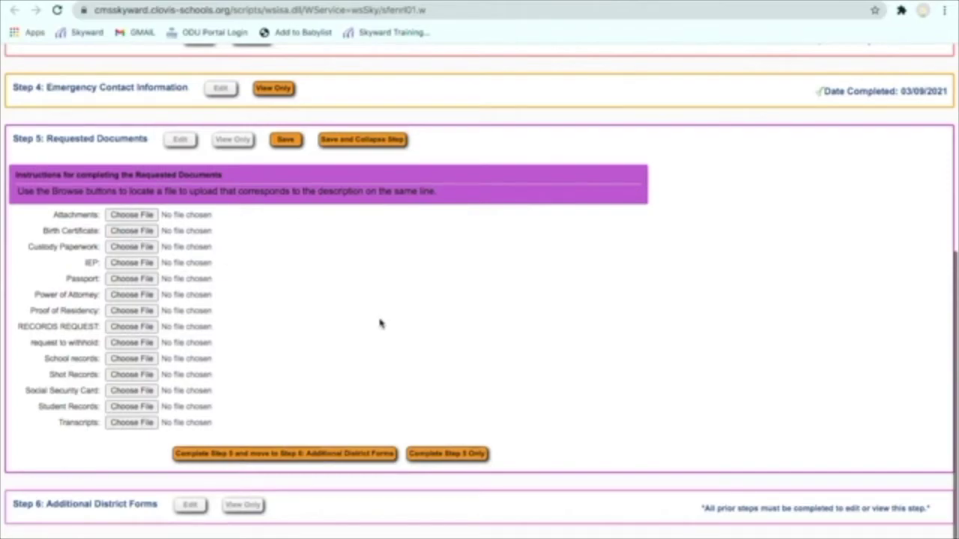
Complete Step 5 with no documents uploaded, advancing to Step 6: Additional District Forms.
scroll(367, 334, "down", 1)
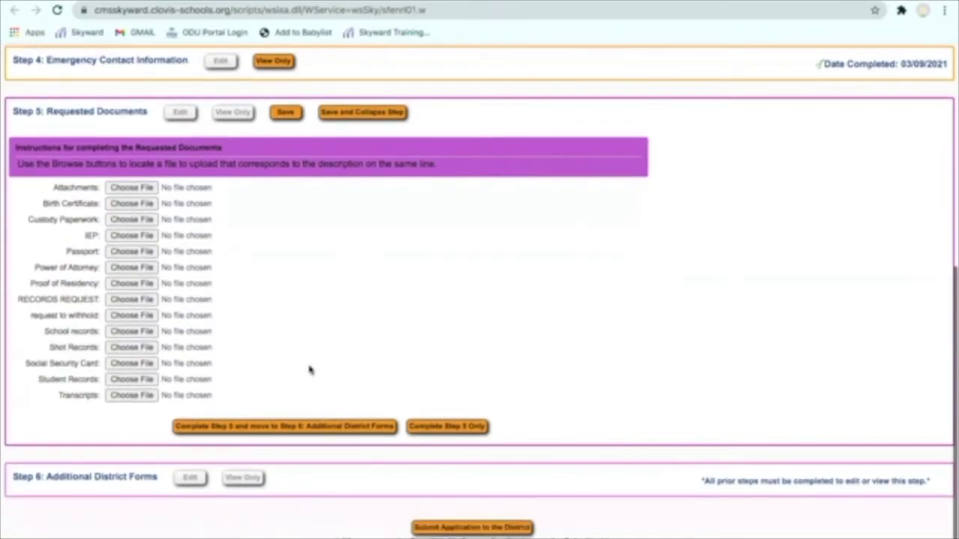
left_click(261, 428)
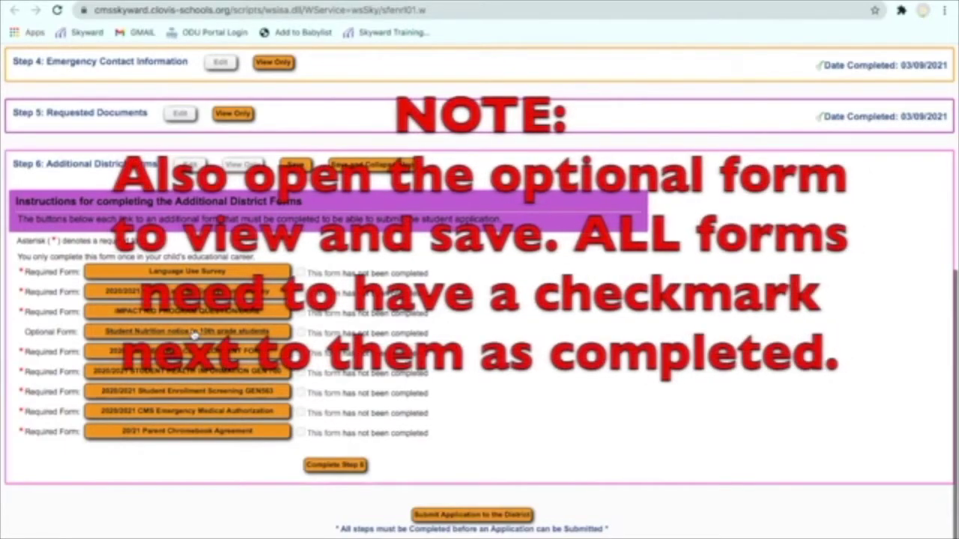
Review the optional 'Student Nutrition notice to 10th grade students' form, then save and print it.
left_click(193, 335)
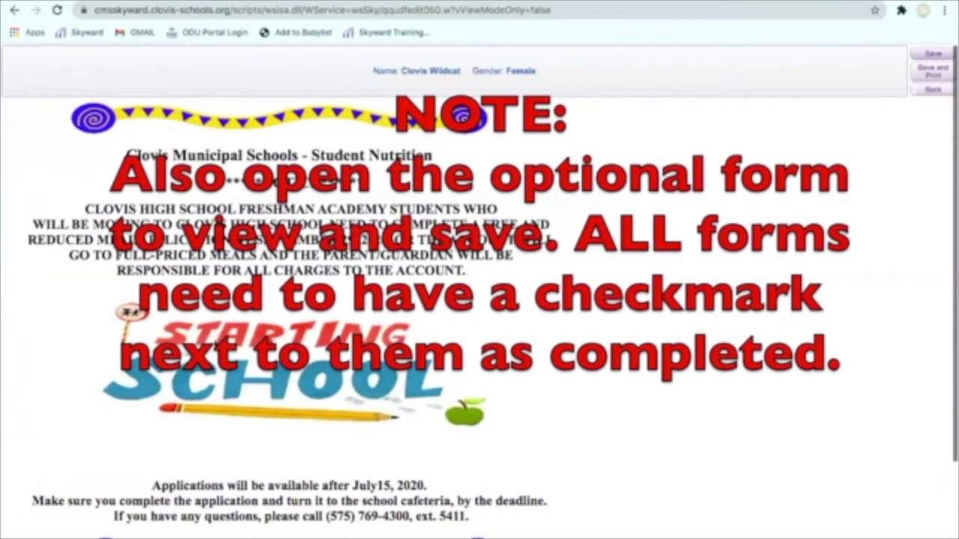
scroll(584, 444, "down", 1)
scroll(586, 443, "down", 1)
scroll(577, 454, "up", 2)
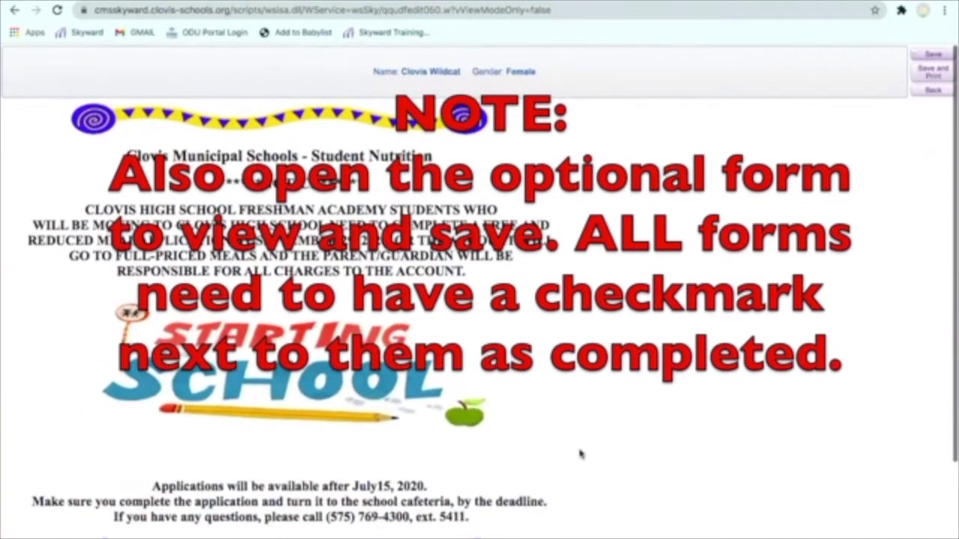
left_click(936, 68)
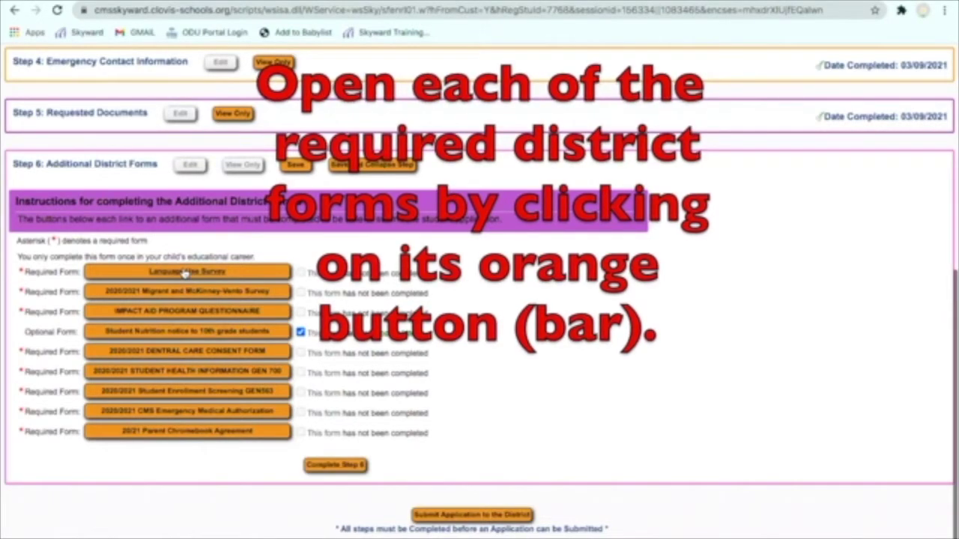
left_click(184, 272)
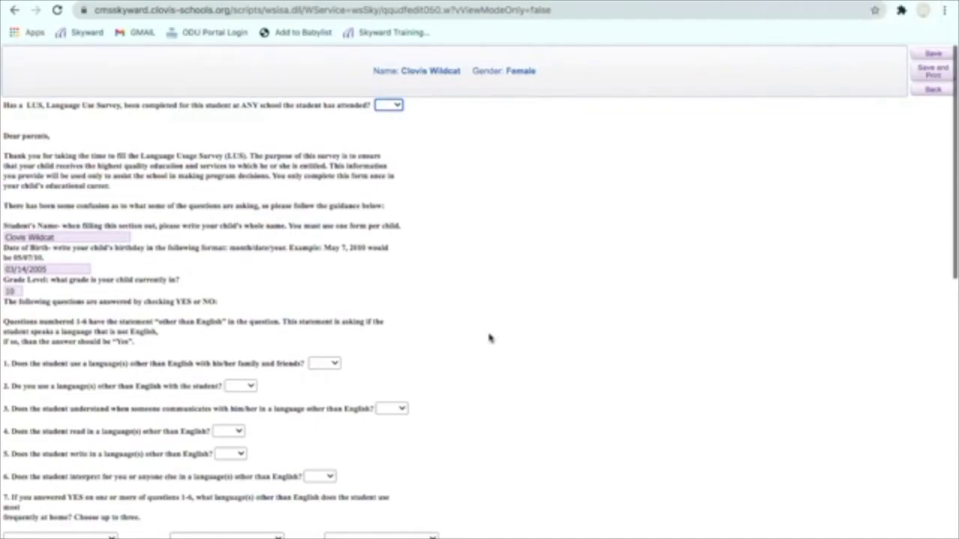
scroll(487, 342, "down", 3)
scroll(487, 342, "down", 7)
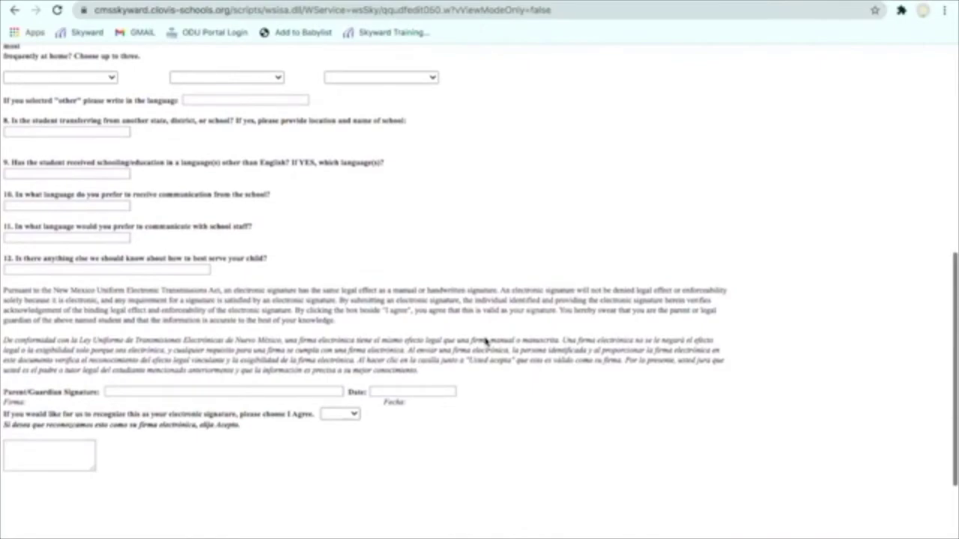
scroll(485, 342, "up", 7)
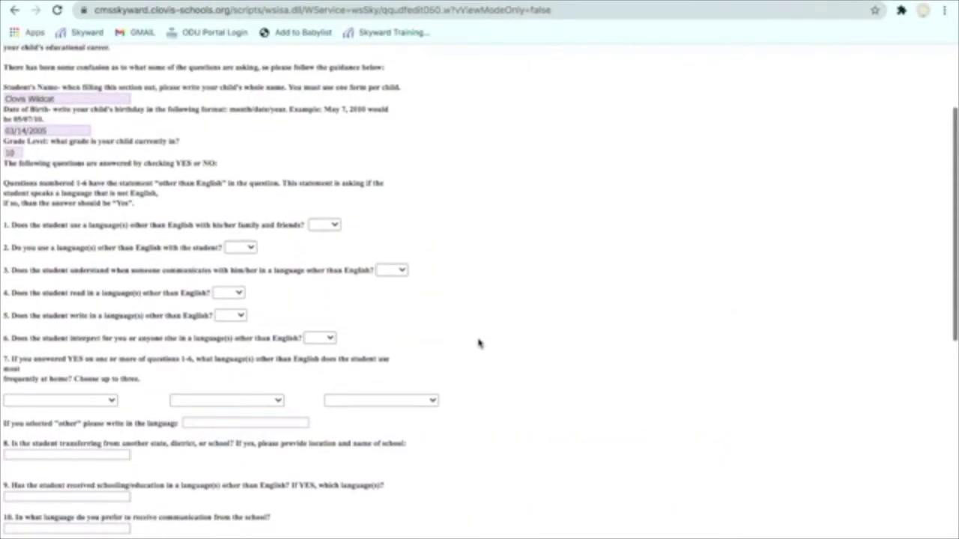
scroll(481, 338, "up", 2)
key("ctrl+w")
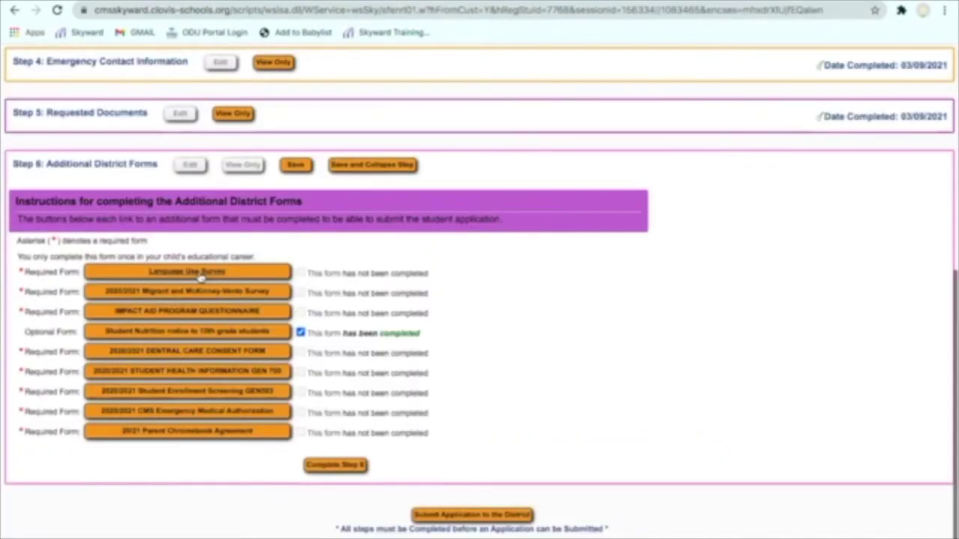